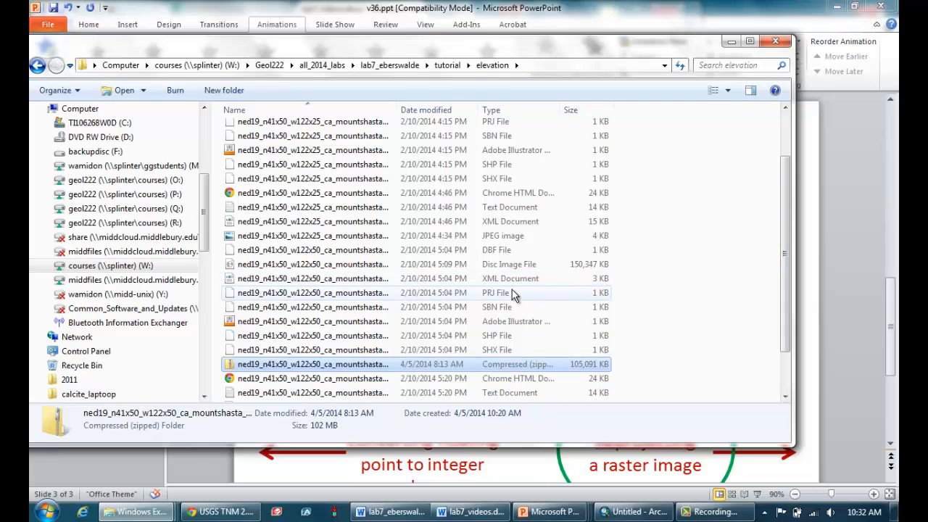
Step: Widen the Name column in the elevation folder and check the file sizes of the two ned19 .img rasters
scroll(537, 275, up, 2)
click(384, 158)
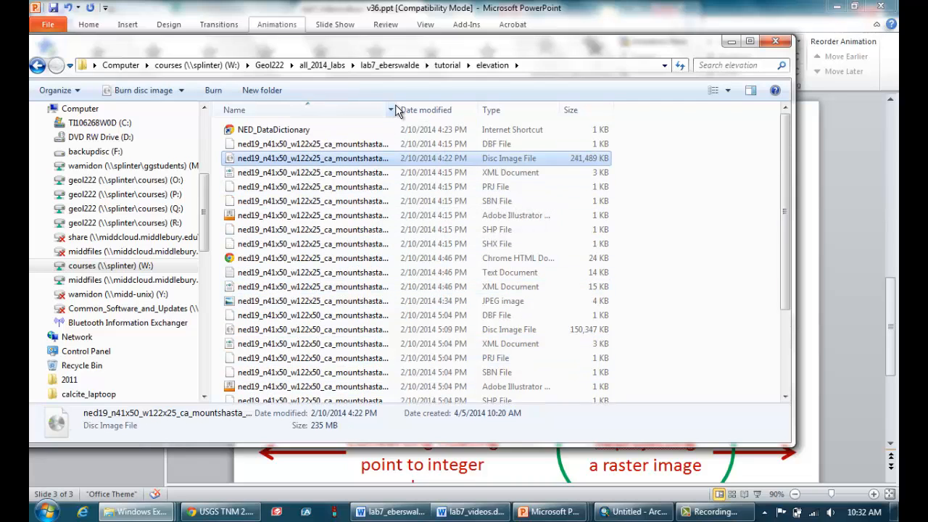
double_click(396, 108)
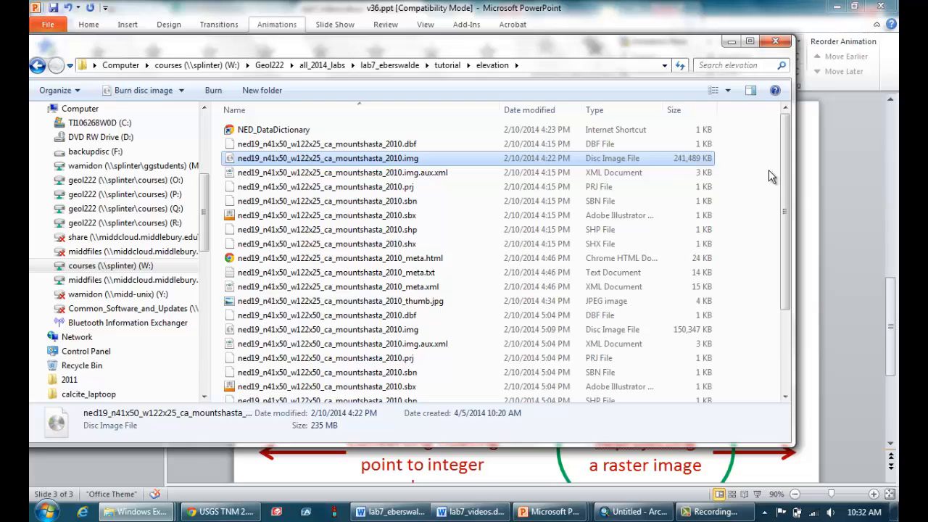
drag(789, 190, 789, 240)
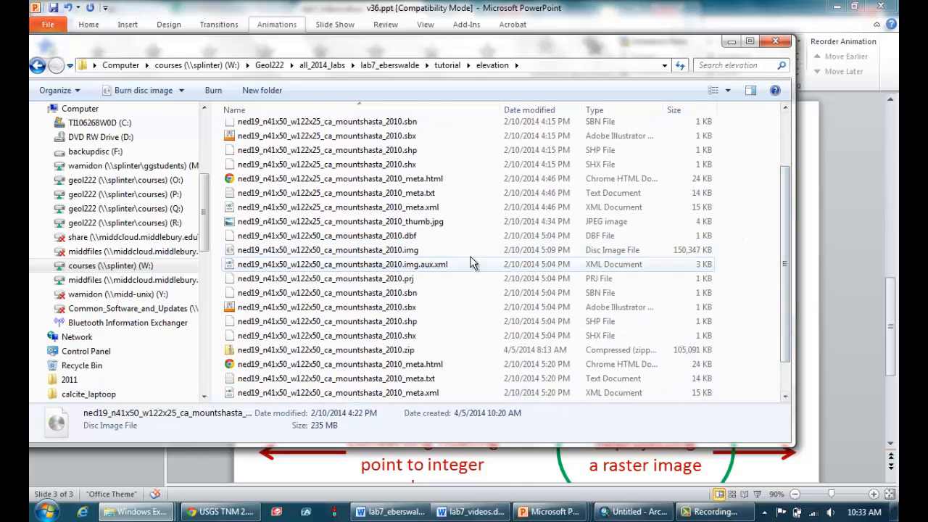
click(464, 250)
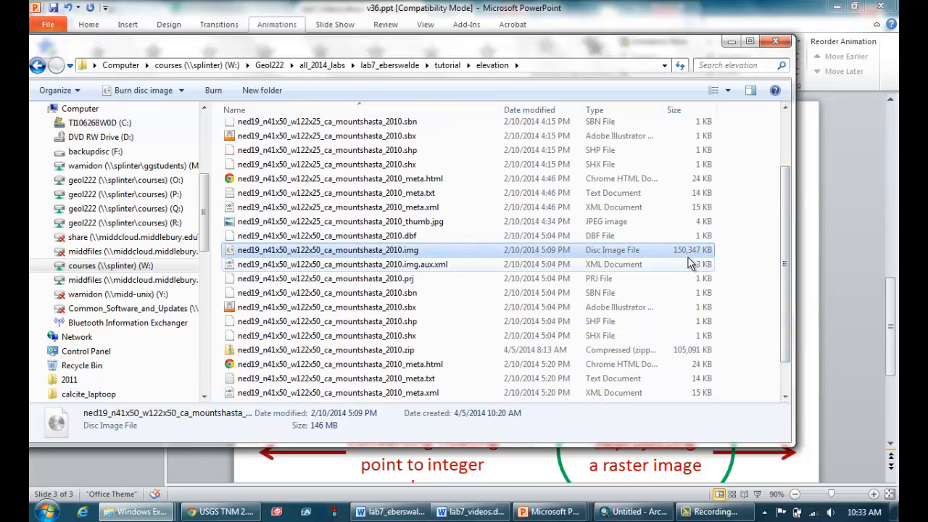
drag(786, 274, 788, 202)
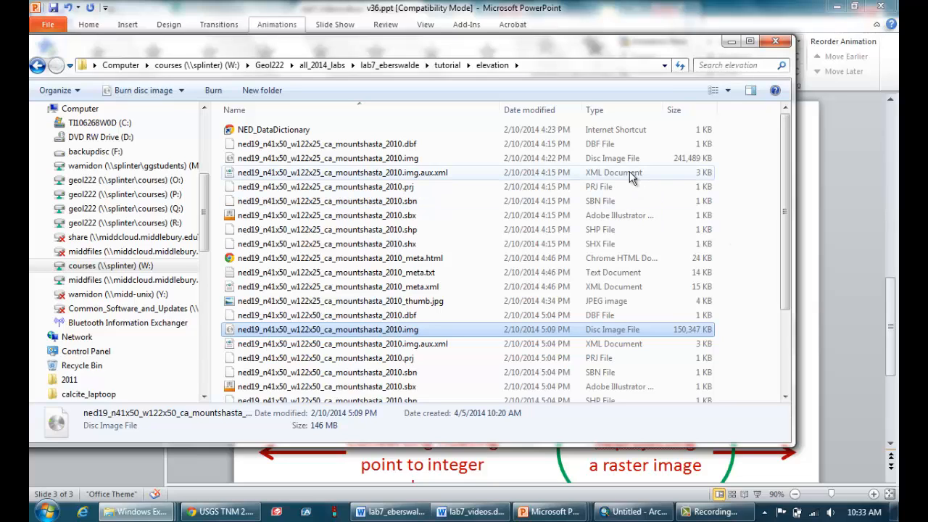
click(731, 42)
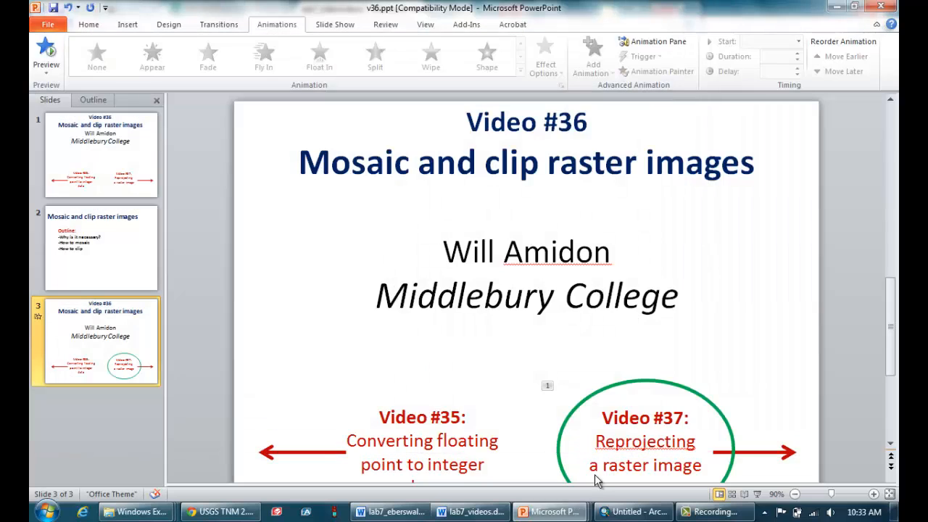
Step: Switch to ArcMap and examine the pixel type and pixel depth of the ned19_n41x50_w122x25_ca_mountshasta_2010.img layer
click(638, 514)
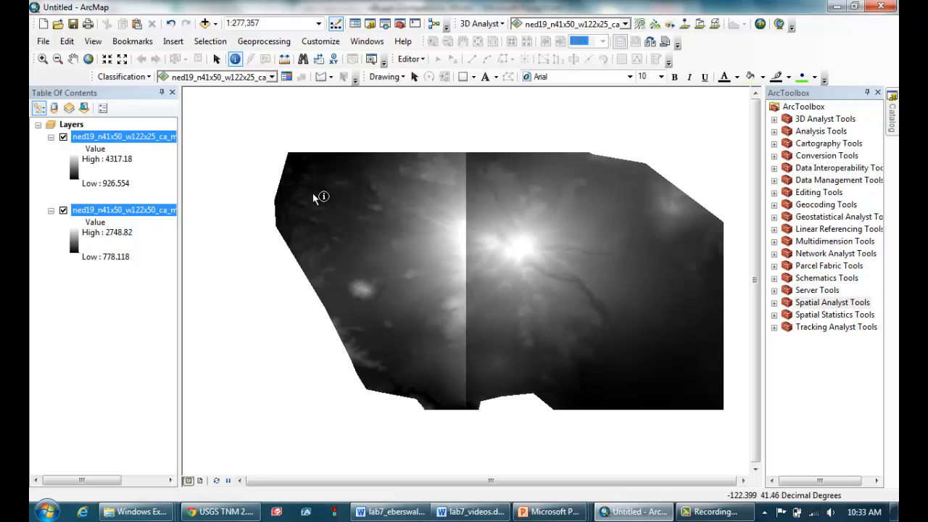
click(121, 161)
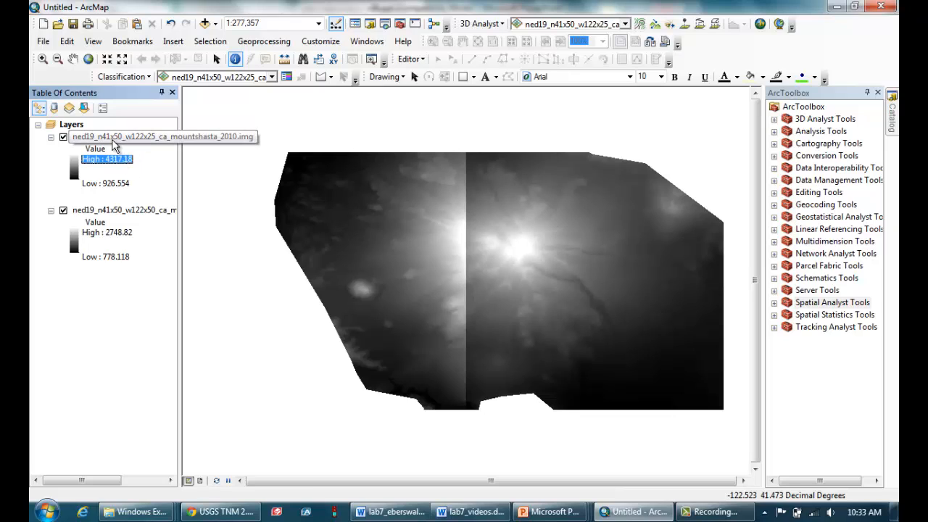
click(111, 140)
right_click(111, 138)
click(155, 339)
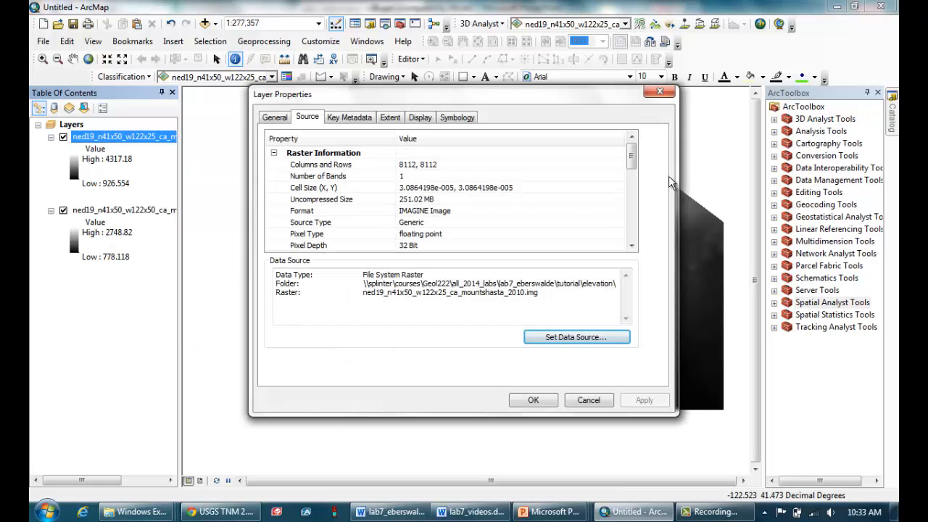
drag(631, 158, 632, 165)
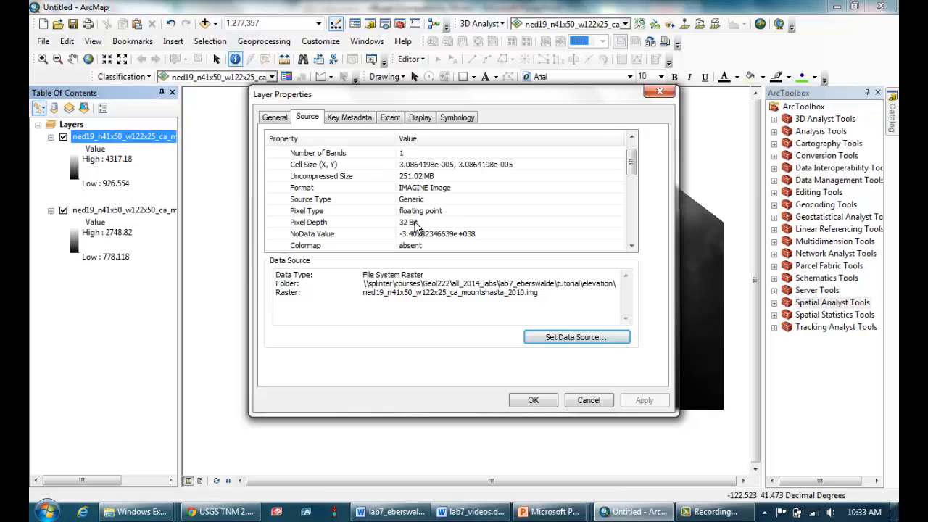
click(588, 400)
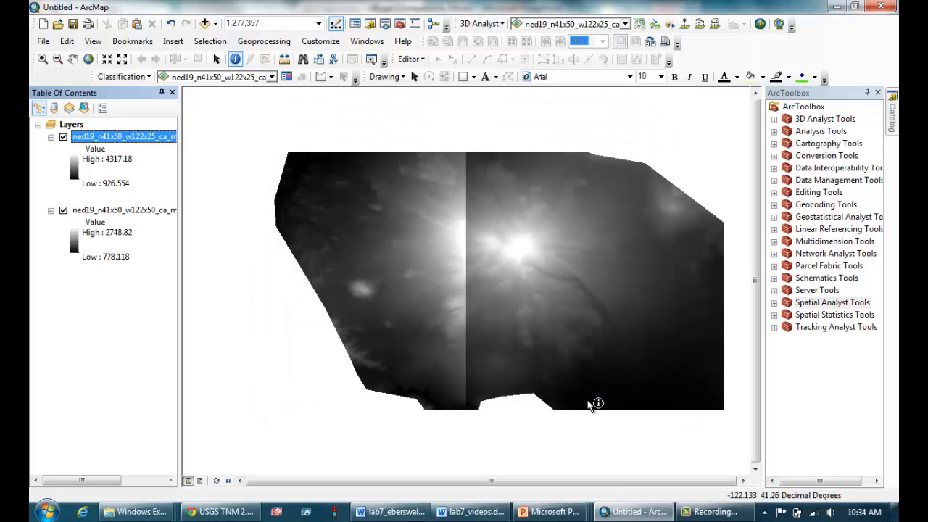
Step: Open the Int tool from the Math toolset of Spatial Analyst Tools
double_click(781, 304)
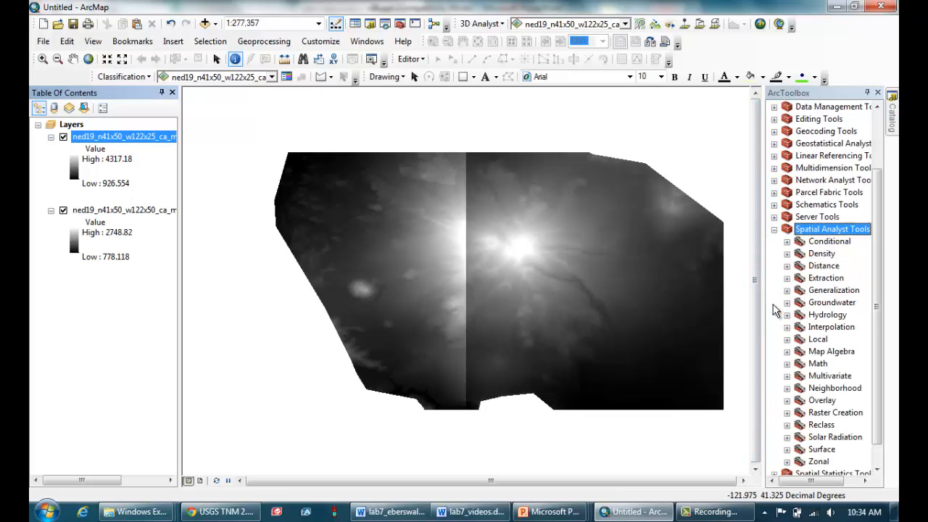
click(815, 364)
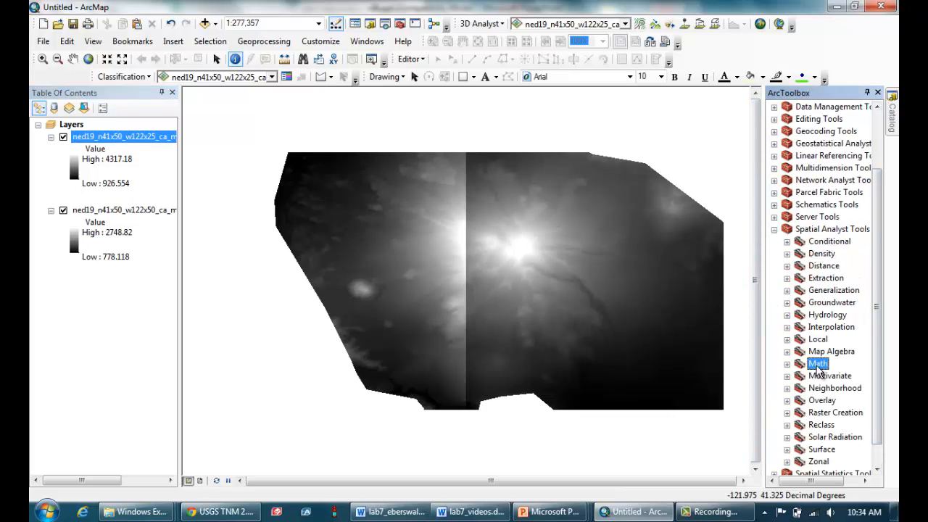
click(788, 364)
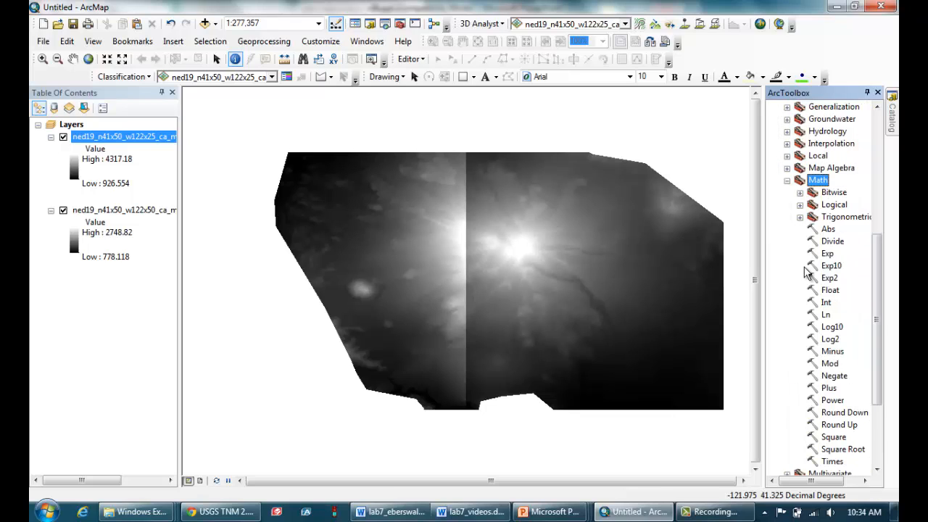
click(826, 303)
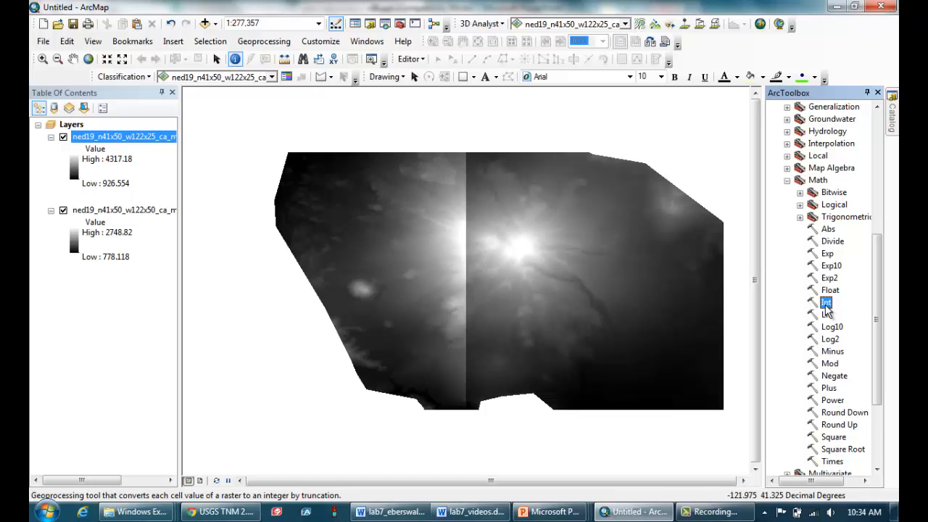
double_click(826, 303)
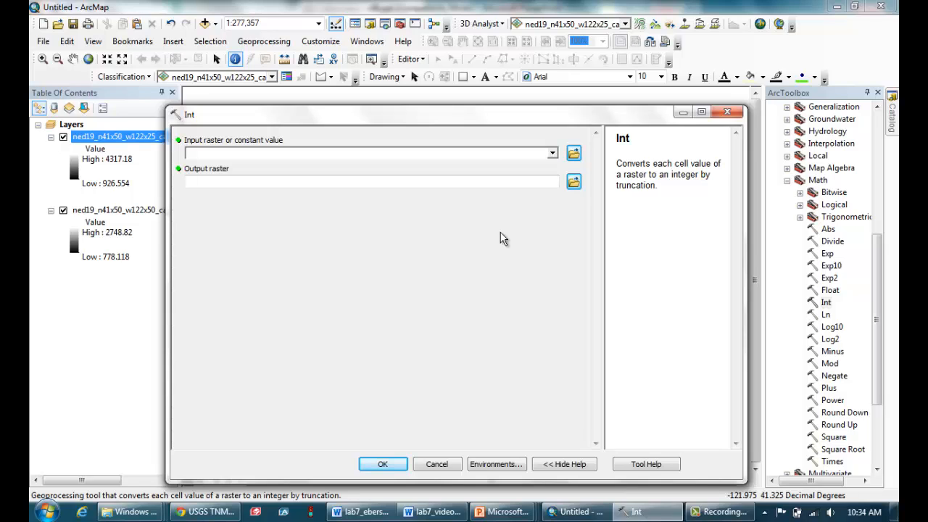
Step: Convert ned19_n41x50_w122x25_ca_mountshasta_2010.img to an integer raster, saving it as NED25_int.tif in the elevation folder
click(552, 154)
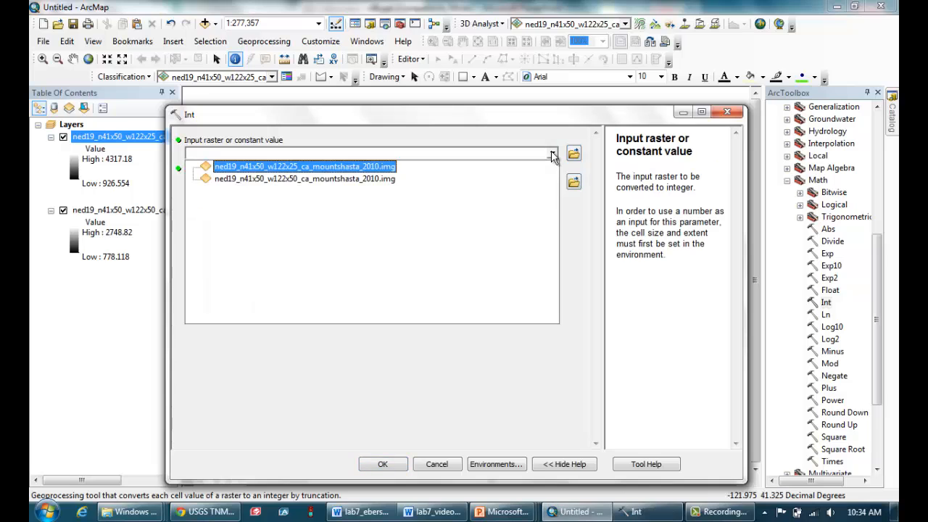
click(351, 168)
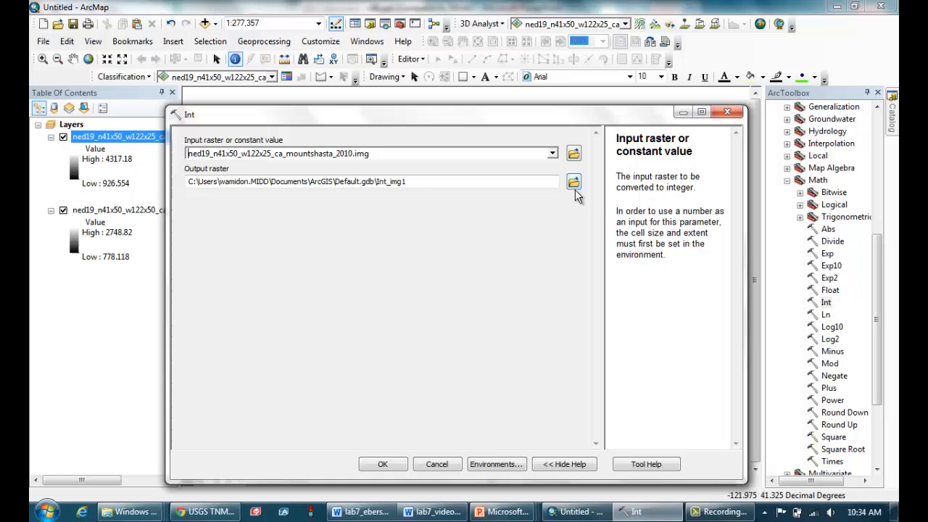
click(573, 182)
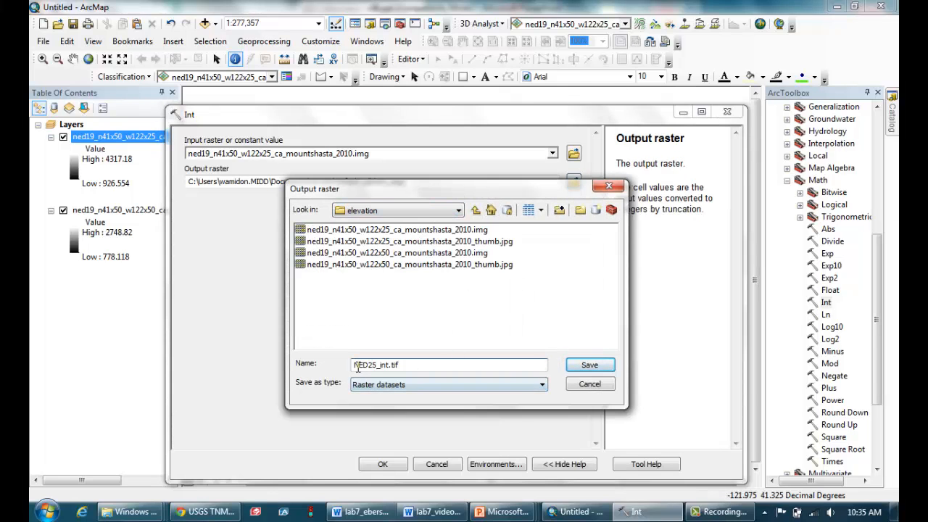
drag(355, 366, 388, 368)
click(411, 369)
click(410, 366)
click(592, 366)
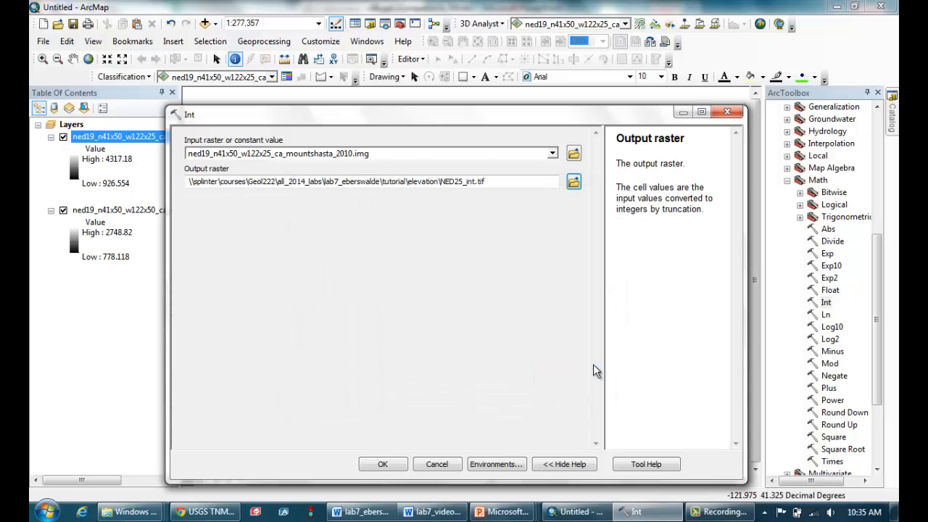
click(396, 467)
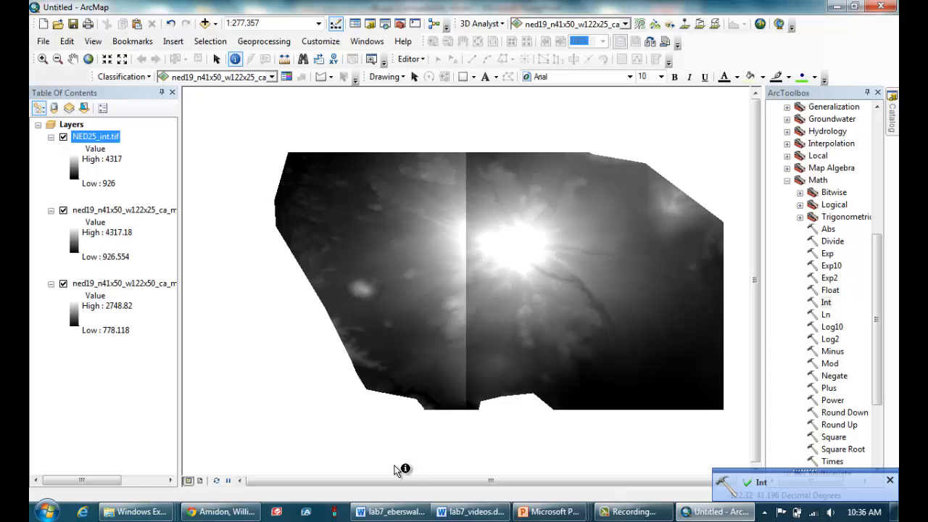
Step: Compare the file size of NED25_int.tif with the original w122x25 .img raster in the elevation folder
click(113, 138)
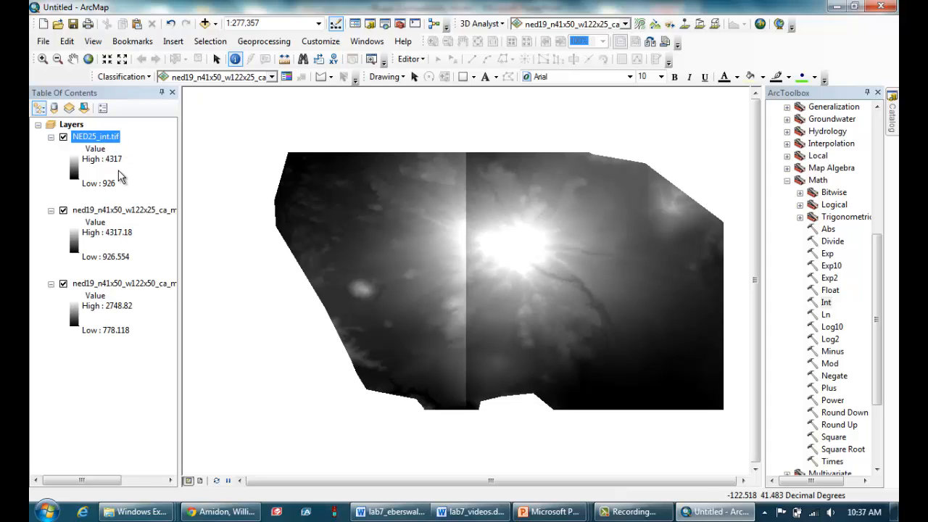
click(140, 517)
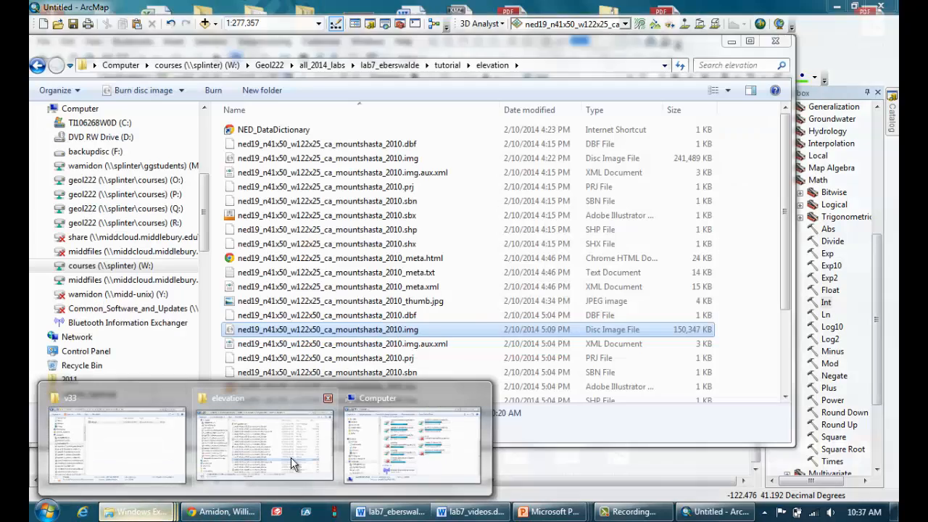
click(294, 464)
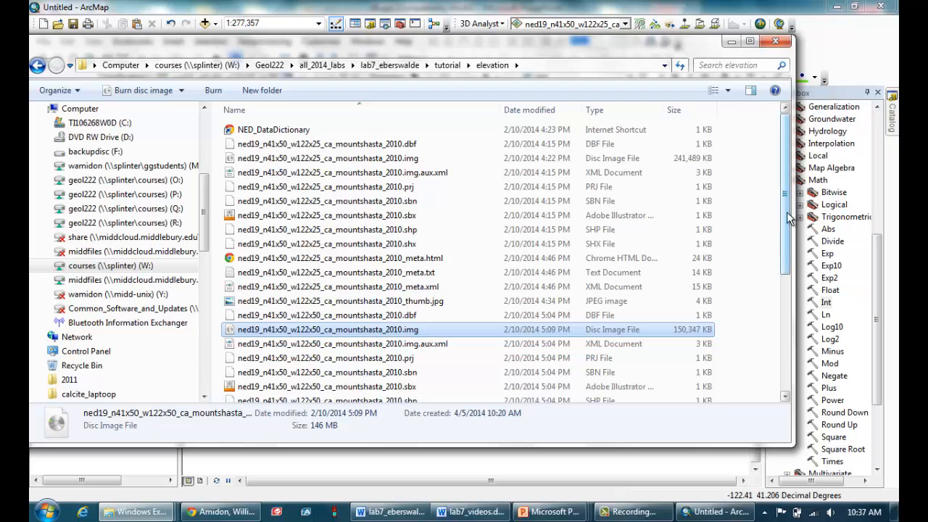
drag(787, 212, 788, 359)
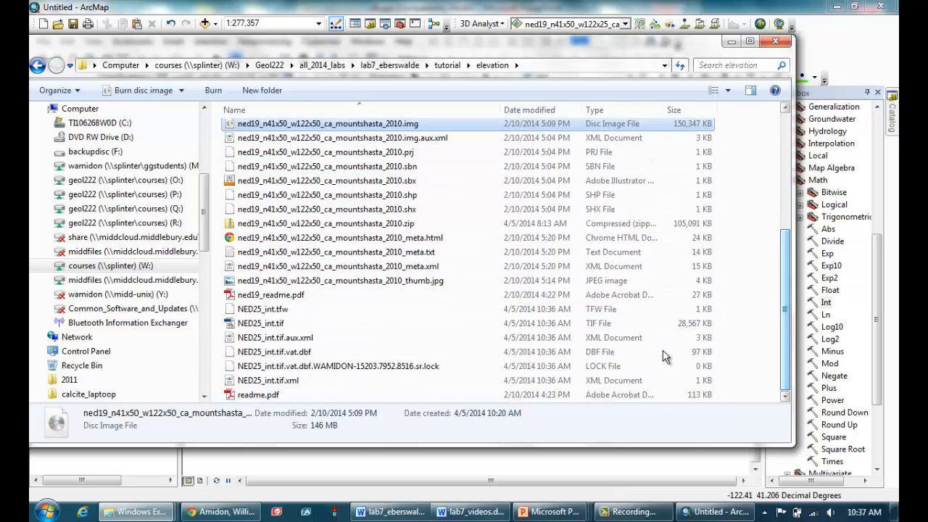
click(278, 330)
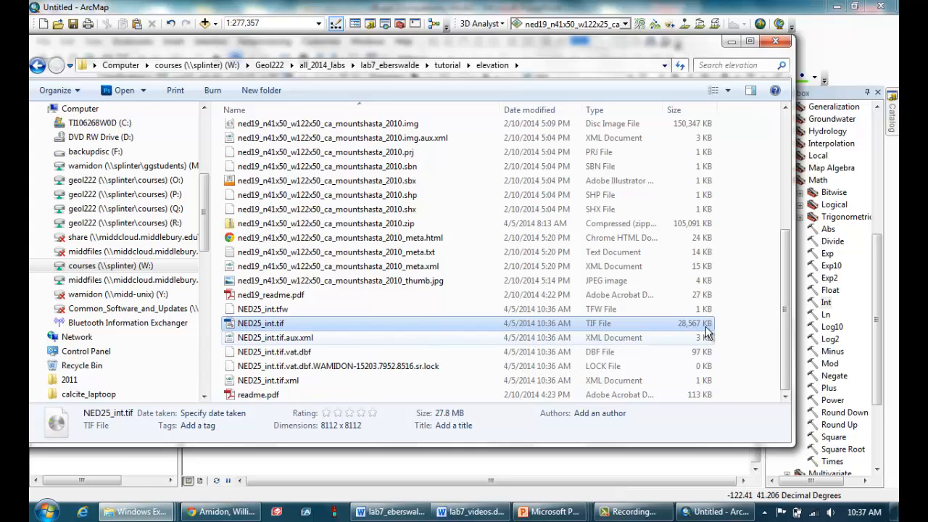
drag(787, 348, 802, 174)
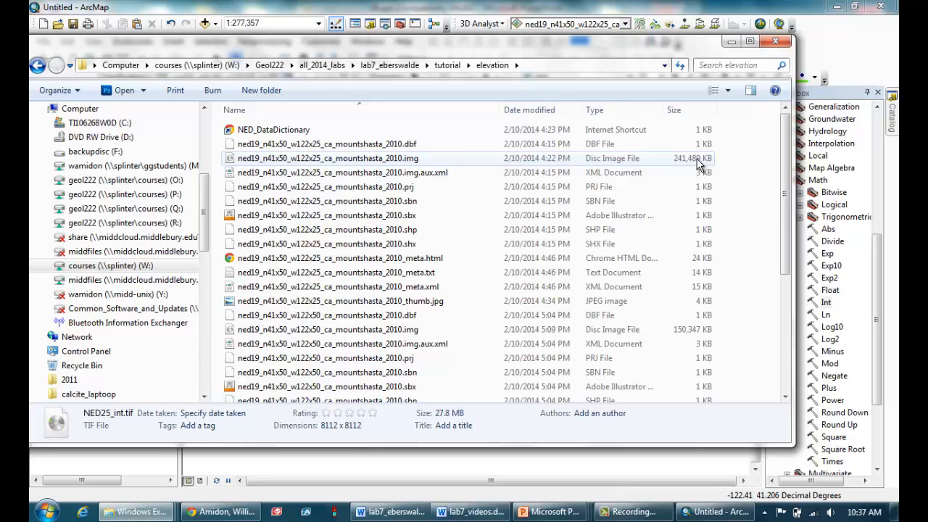
click(731, 40)
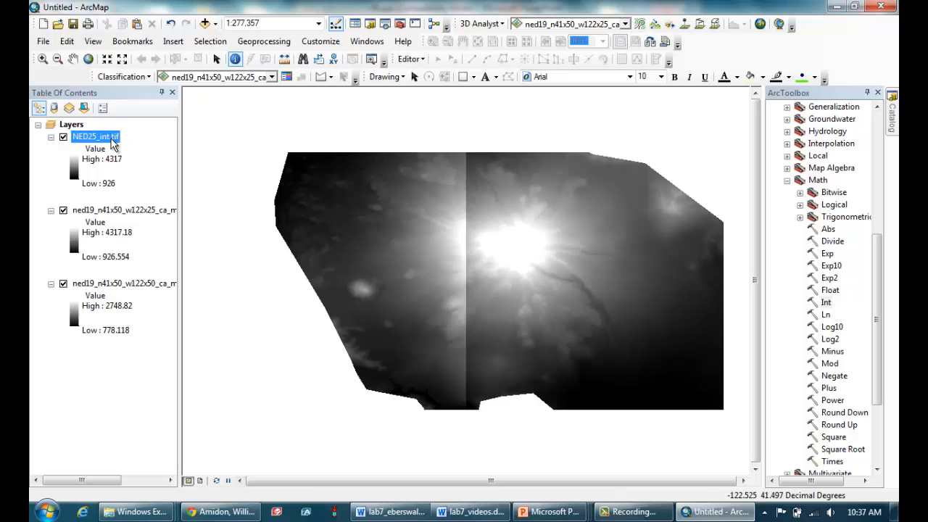
Step: Switch to the v35.ppt presentation in PowerPoint and start the slide show at slide 4
click(142, 288)
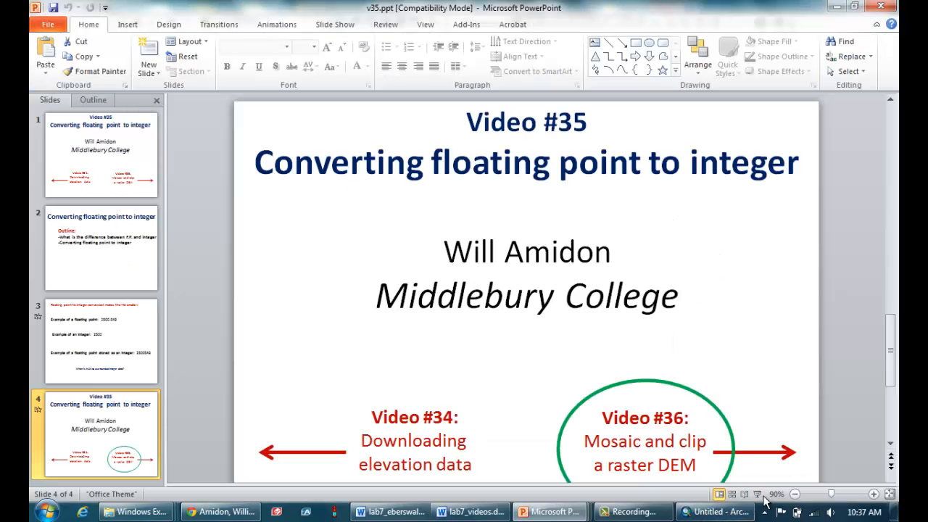
click(758, 498)
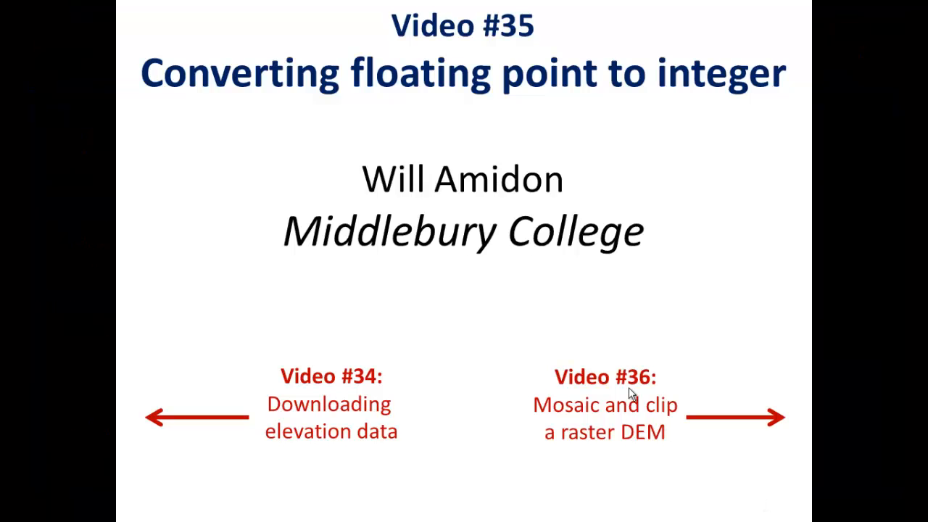